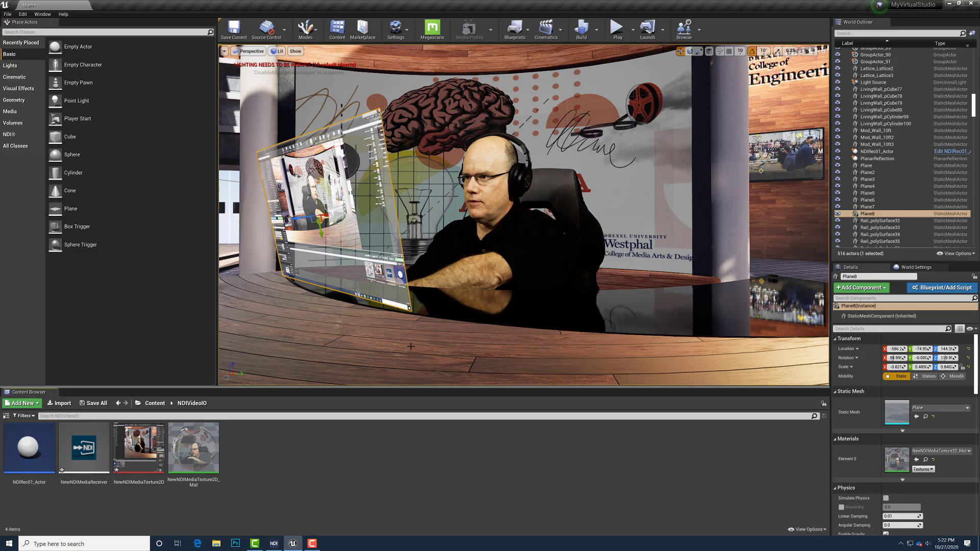
Flip the selected screen plane by scaling it along X to about 0.78, and flip it back to a negative X scale
left_click_drag(339, 335, 388, 288)
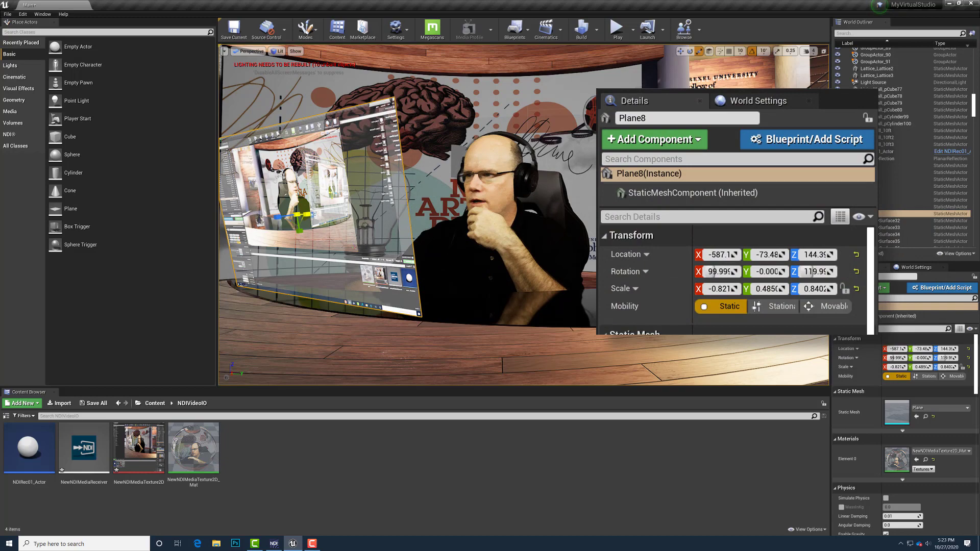
key("r")
left_click_drag(309, 216, 266, 229)
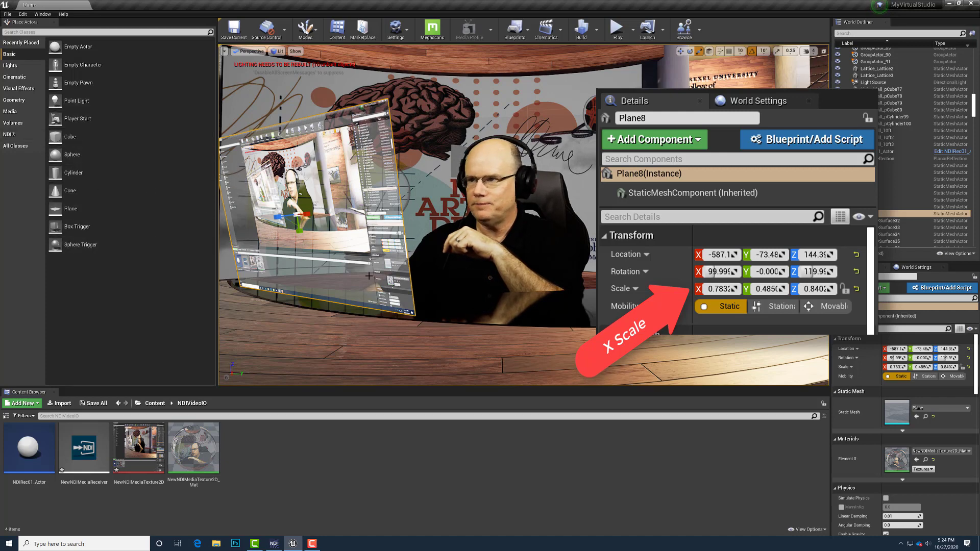
left_click_drag(309, 212, 266, 212)
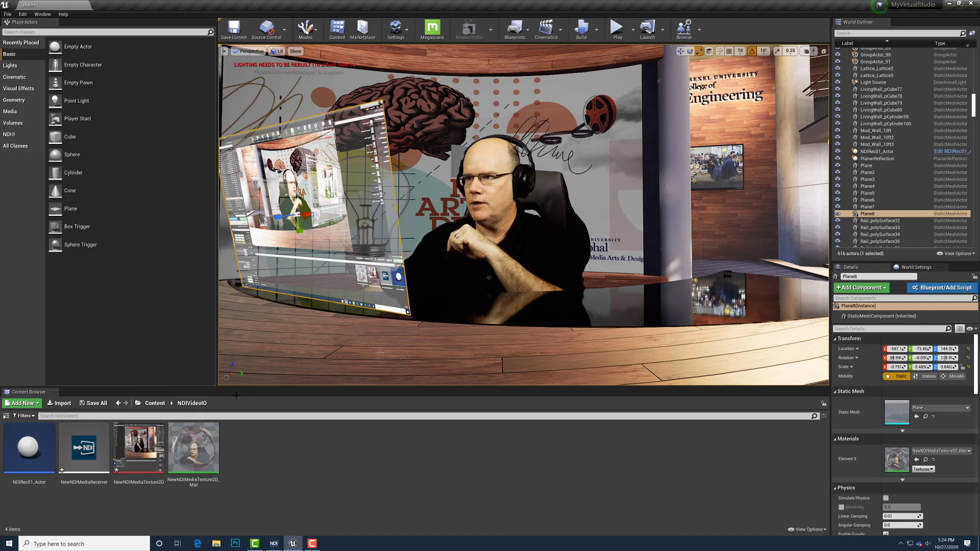
Open the NewNDIMediaTexture2D_Mat material for editing, move its editor window higher and bring the node graph into view
double_click(196, 450)
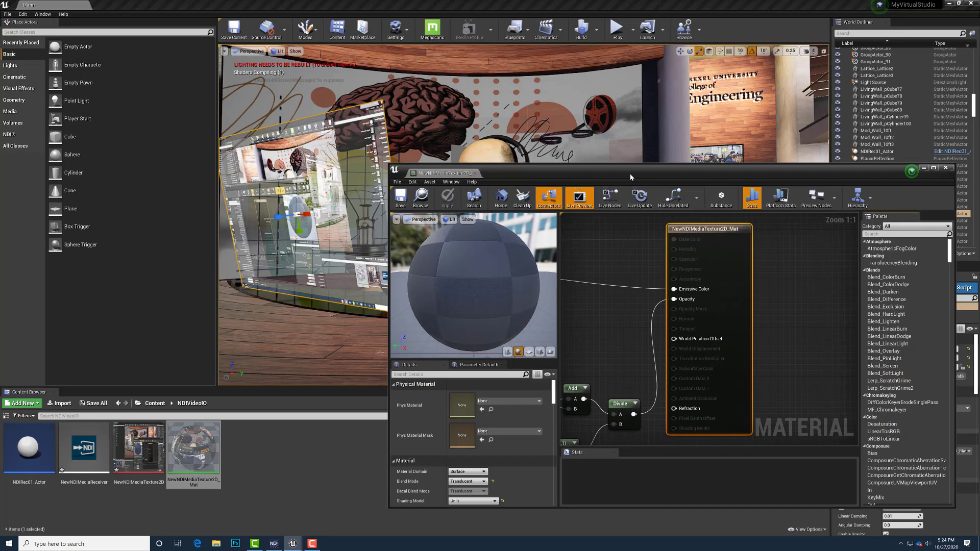
left_click_drag(630, 173, 600, 92)
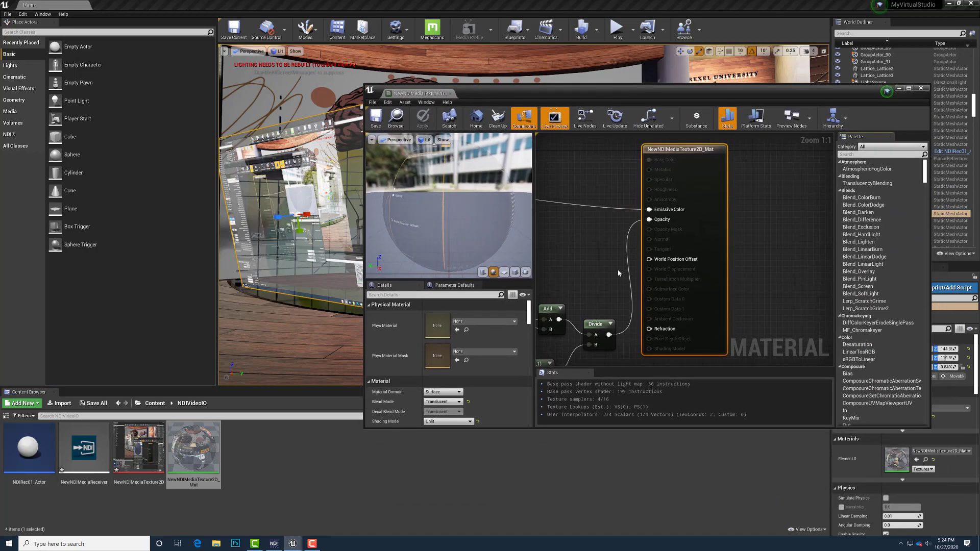
scroll(594, 268, "down", 1)
right_click_drag(583, 250, 682, 246)
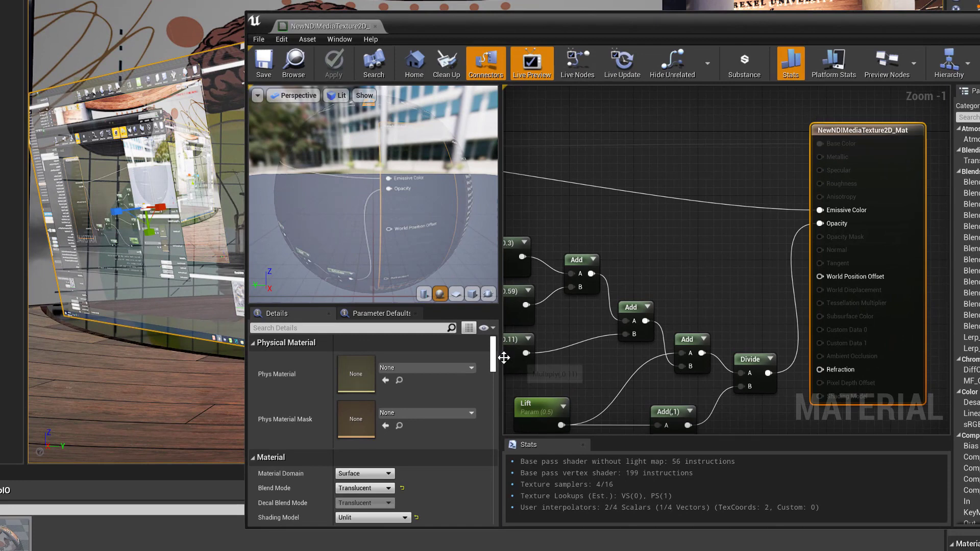
Review the material's blend mode and shading model options, keeping Translucent and Unlit
scroll(494, 362, "down", 2)
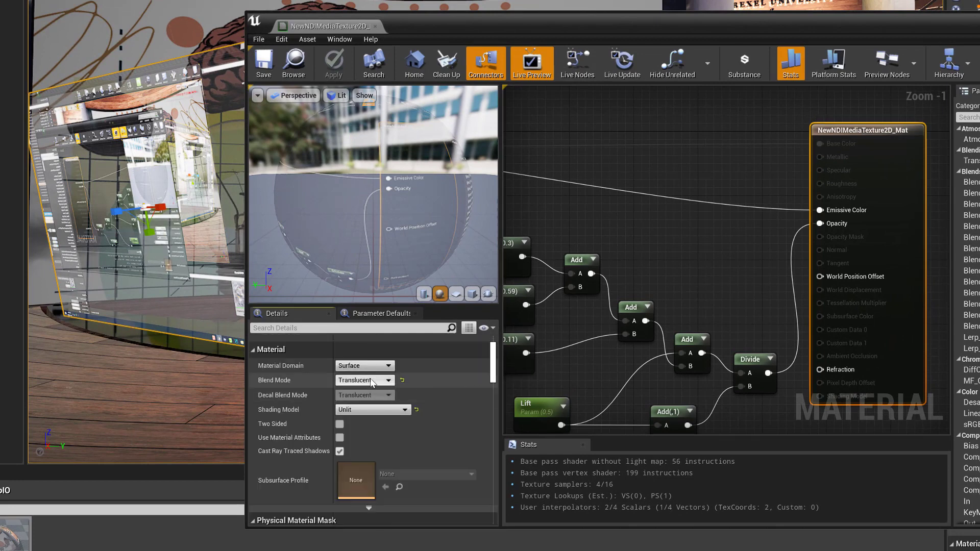
left_click(349, 383)
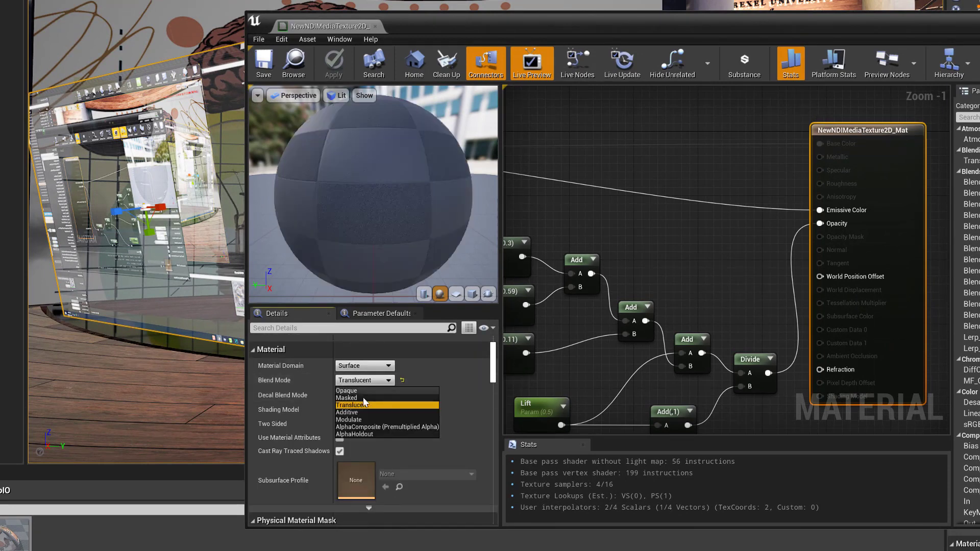
left_click(464, 378)
left_click(355, 410)
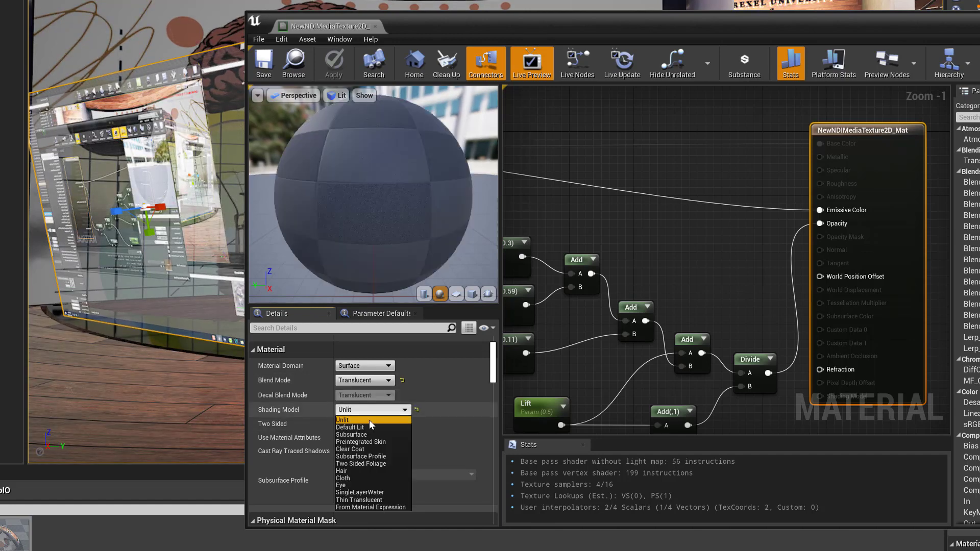
left_click(351, 420)
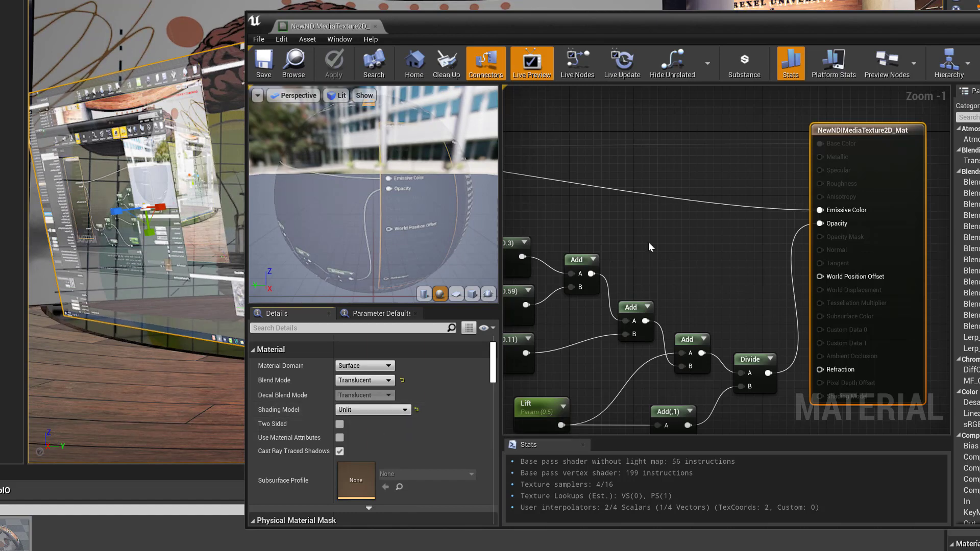
Move the Texture Sample node slightly closer to the three Multiply nodes
right_click_drag(652, 247, 702, 268)
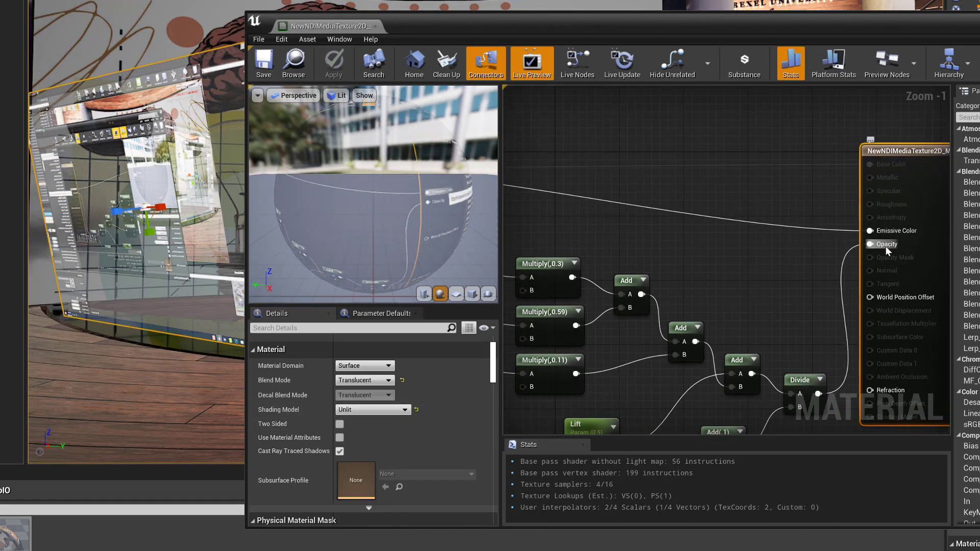
right_click_drag(642, 246, 753, 257)
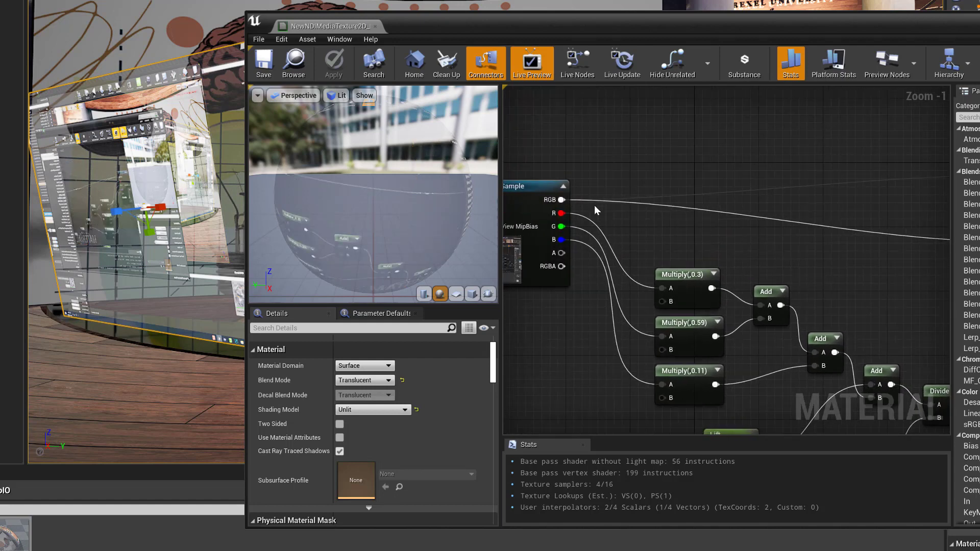
left_click_drag(526, 186, 566, 186)
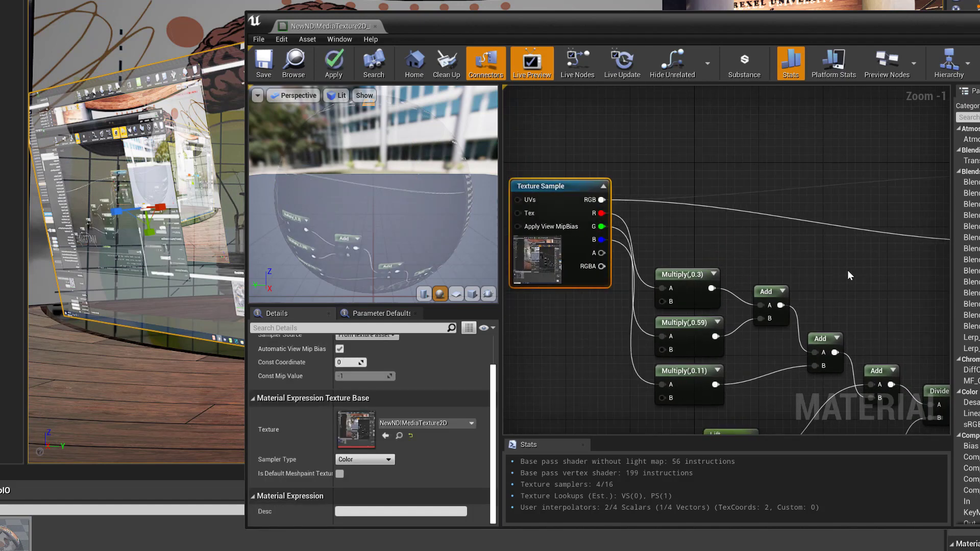
Trace the node chain between the Texture Sample and the material's Emissive Color and Opacity inputs
right_click_drag(848, 275, 640, 267)
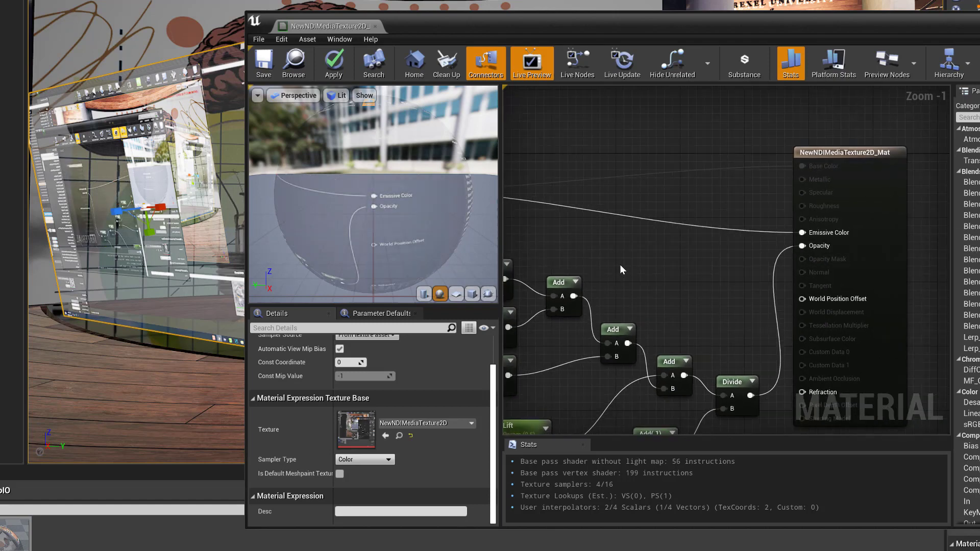
right_click_drag(620, 264, 658, 269)
right_click_drag(581, 242, 619, 190)
right_click_drag(687, 205, 770, 219)
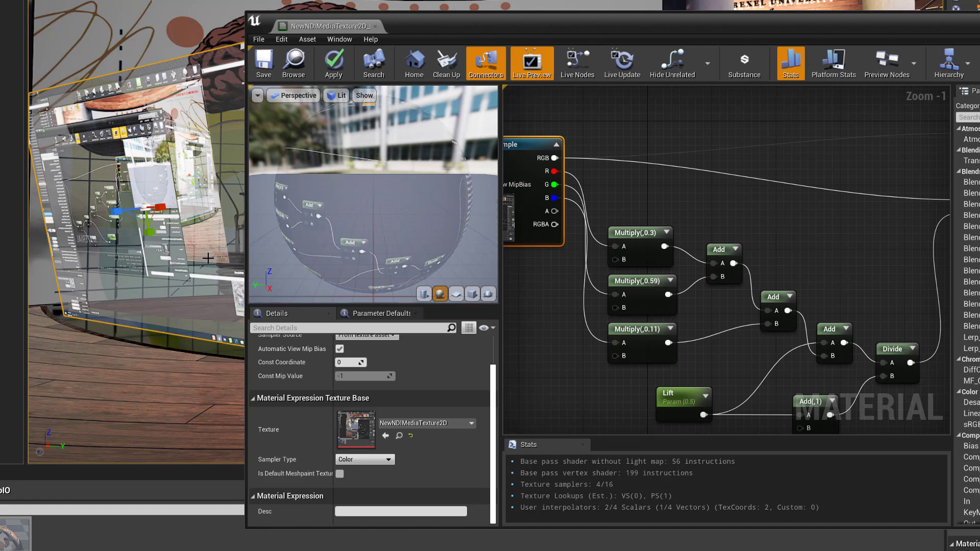
right_click_drag(806, 260, 788, 242)
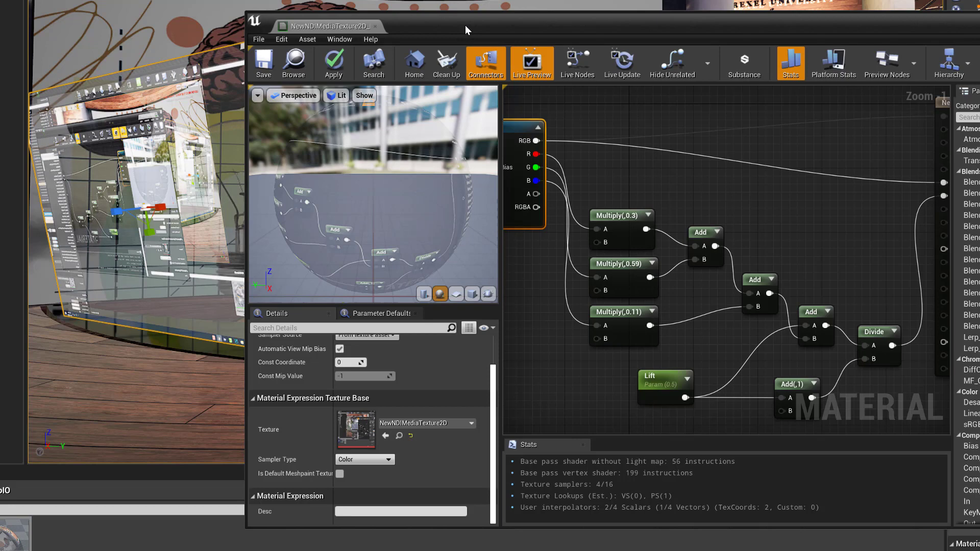
right_click_drag(675, 185, 733, 192)
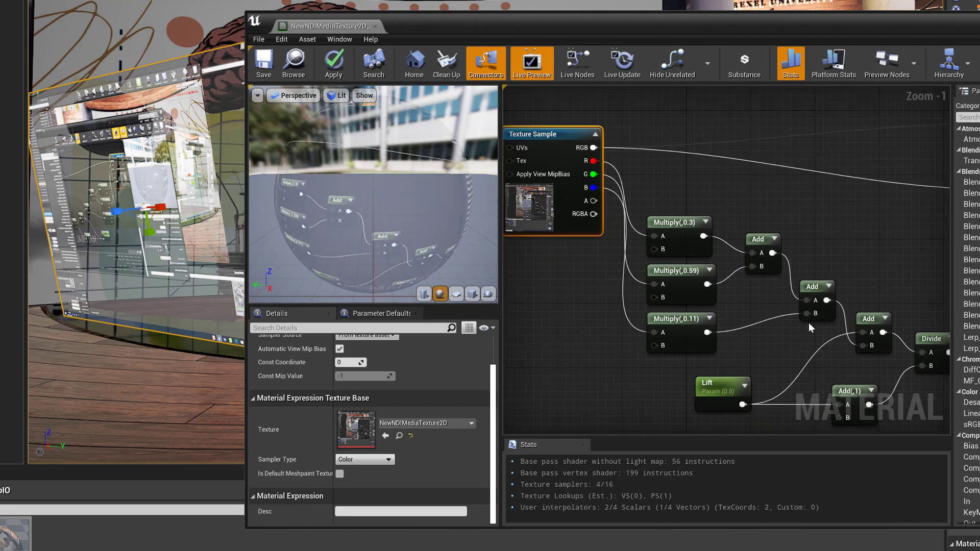
Inspect the constants of the three Multiply nodes on the R, G and B channels and the two Add nodes combining them
left_click(674, 231)
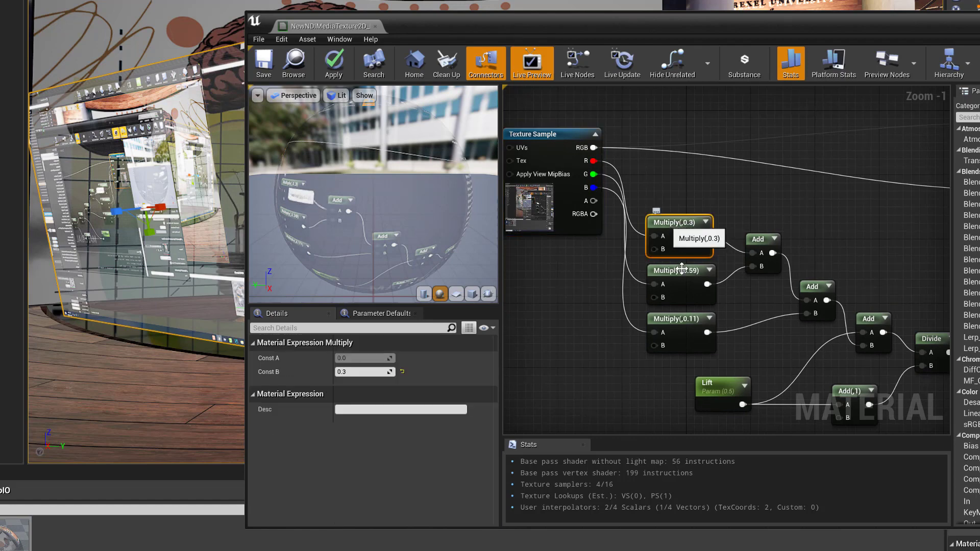
left_click(676, 280)
left_click(678, 315)
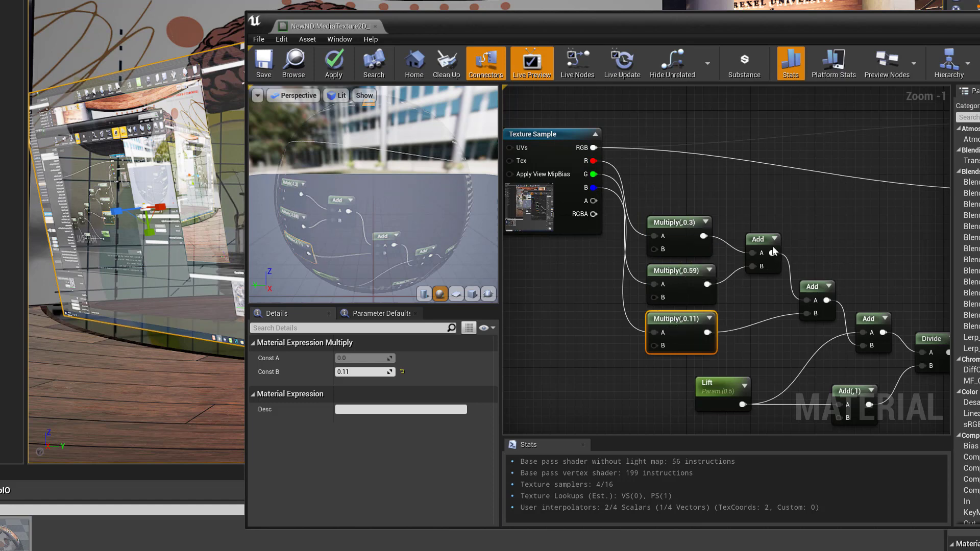
left_click(675, 226)
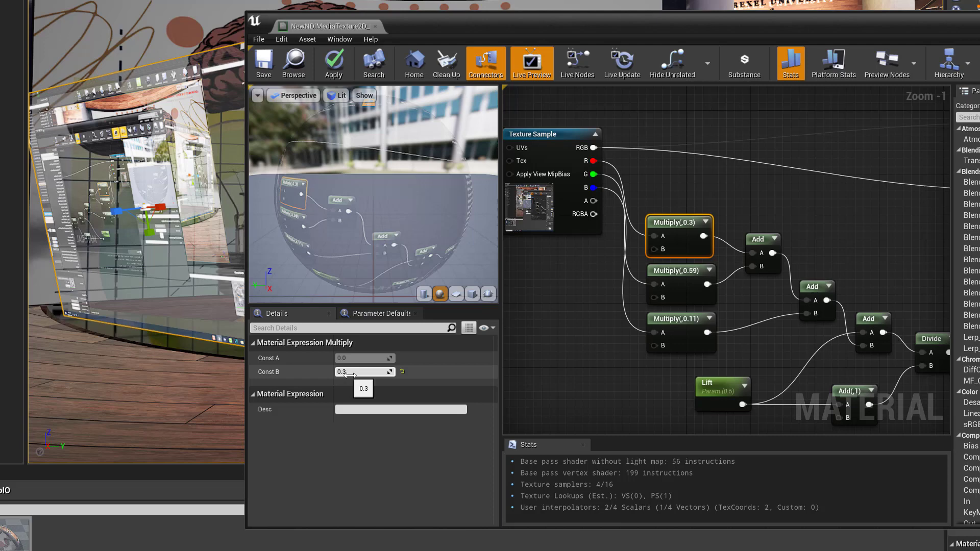
left_click(674, 272)
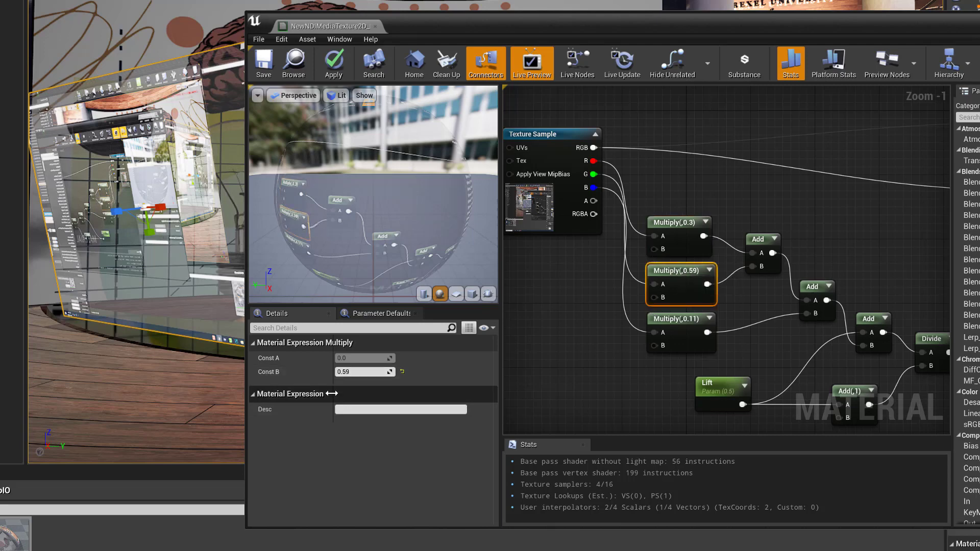
left_click(676, 329)
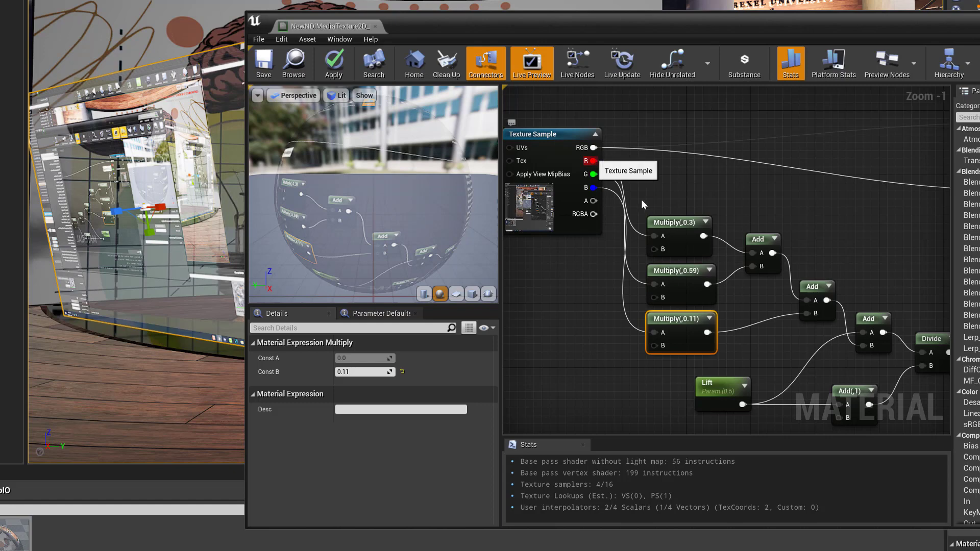
left_click(673, 222)
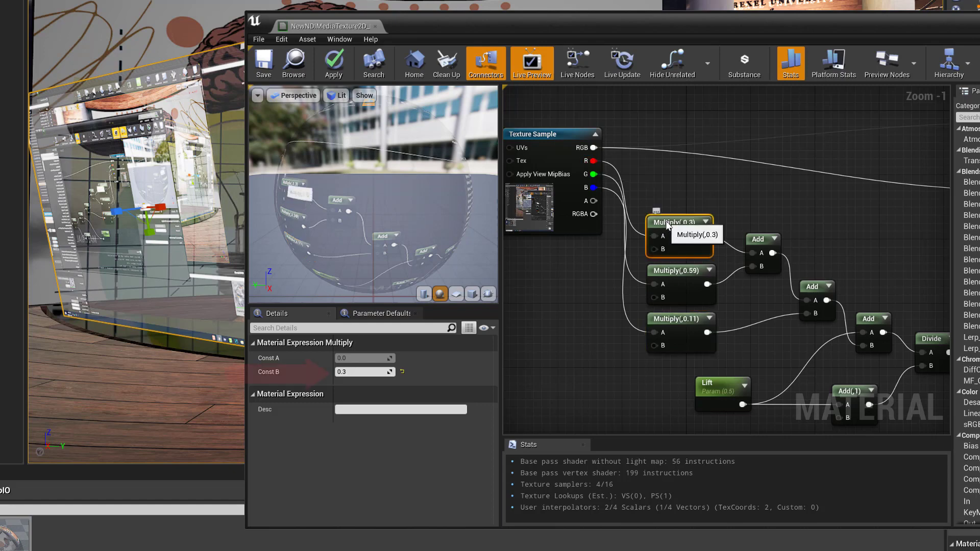
left_click(670, 273)
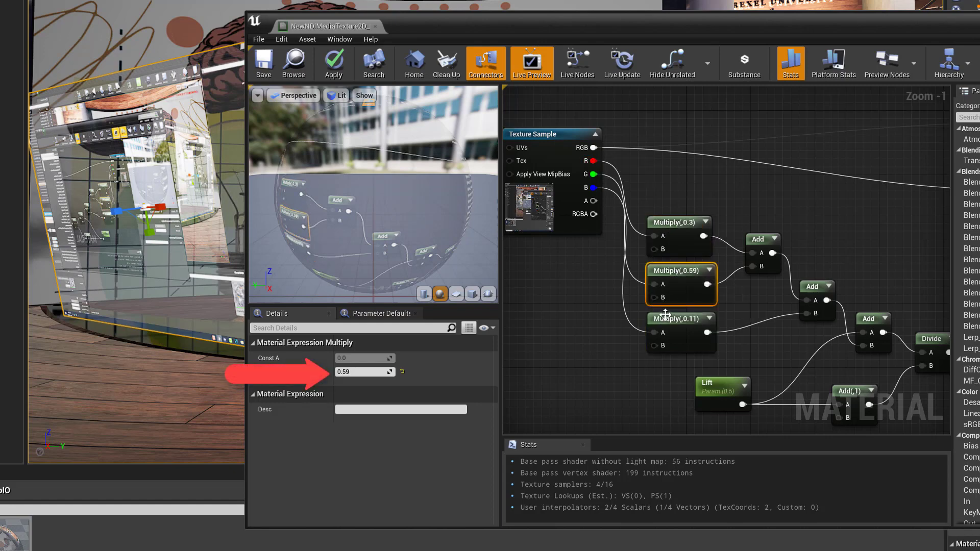
left_click(665, 317)
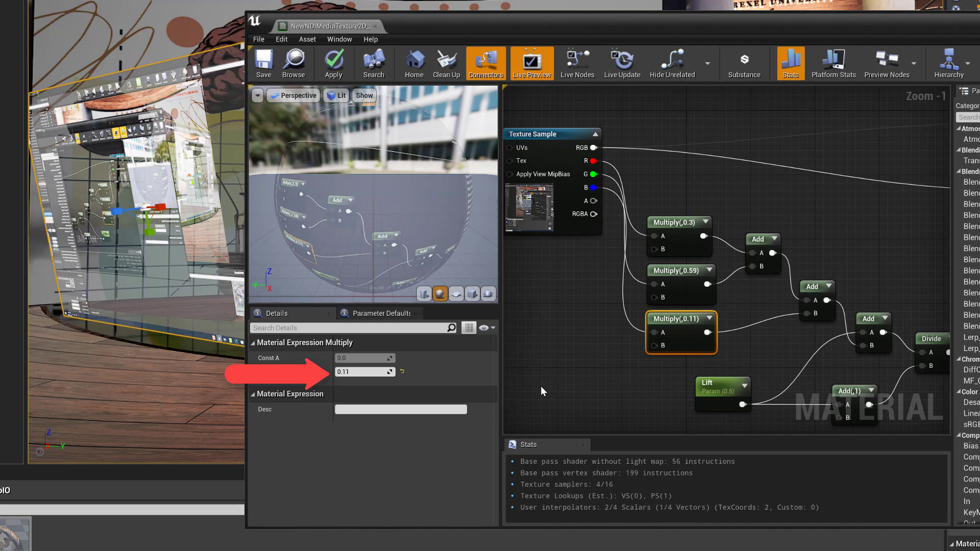
left_click(776, 255)
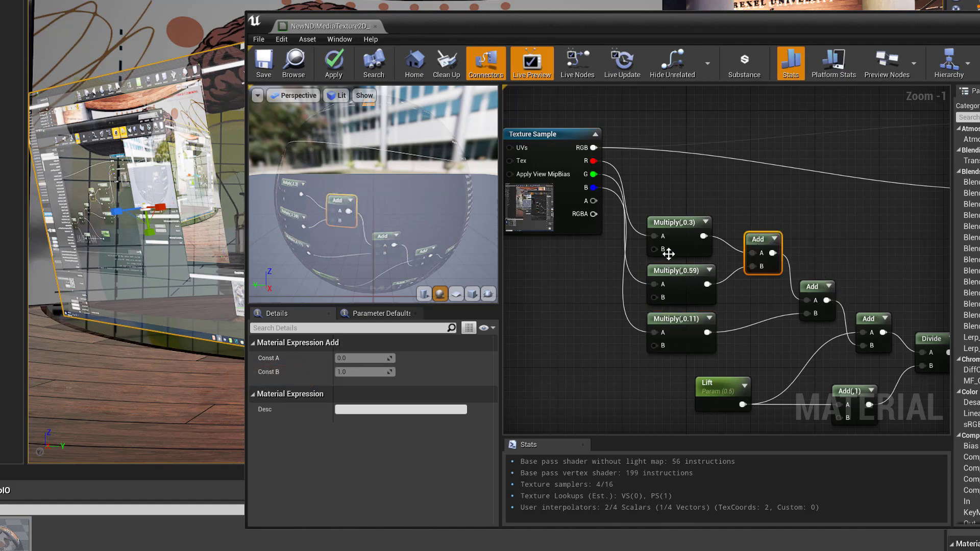
left_click(823, 288)
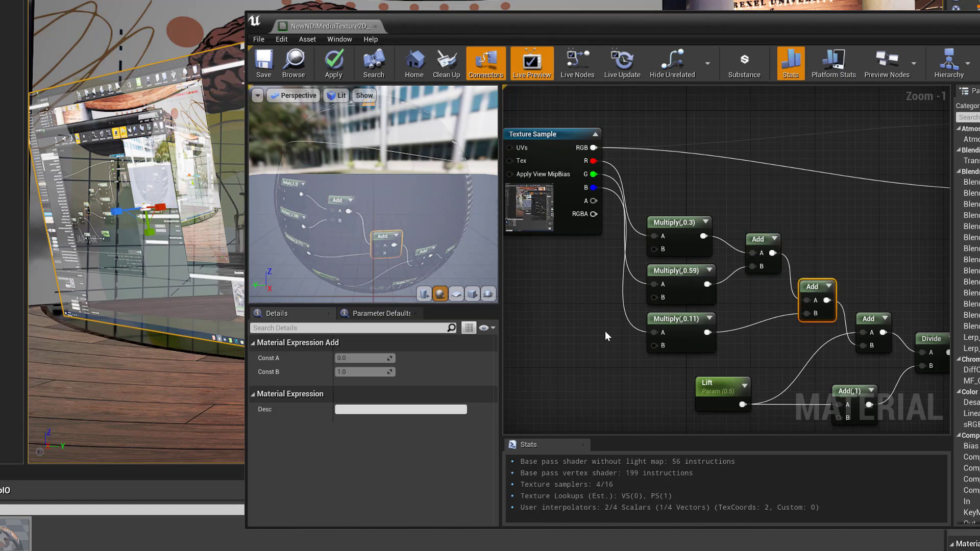
Connect the second Add node's output directly to the material's Opacity input in place of the Divide node, and save the material
right_click_drag(598, 320, 807, 225)
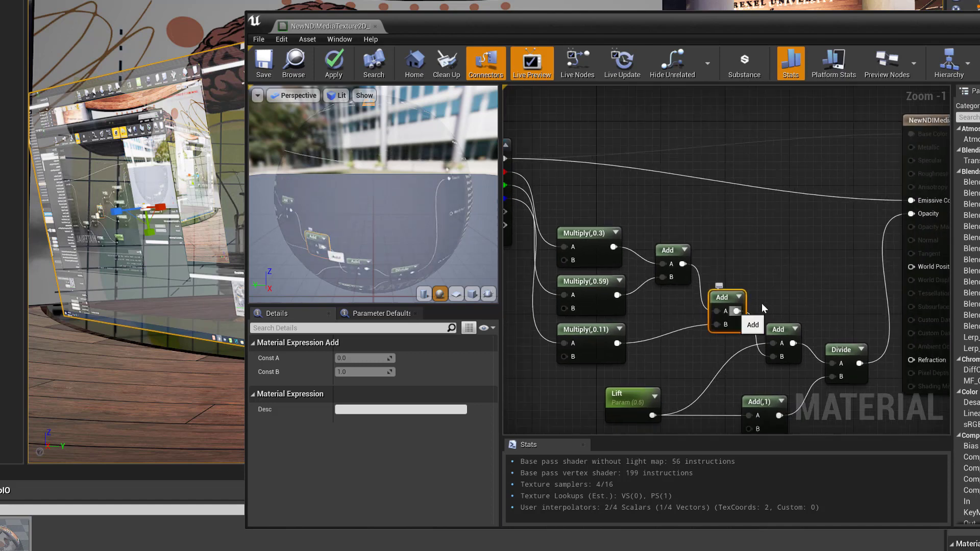
left_click_drag(737, 311, 910, 216)
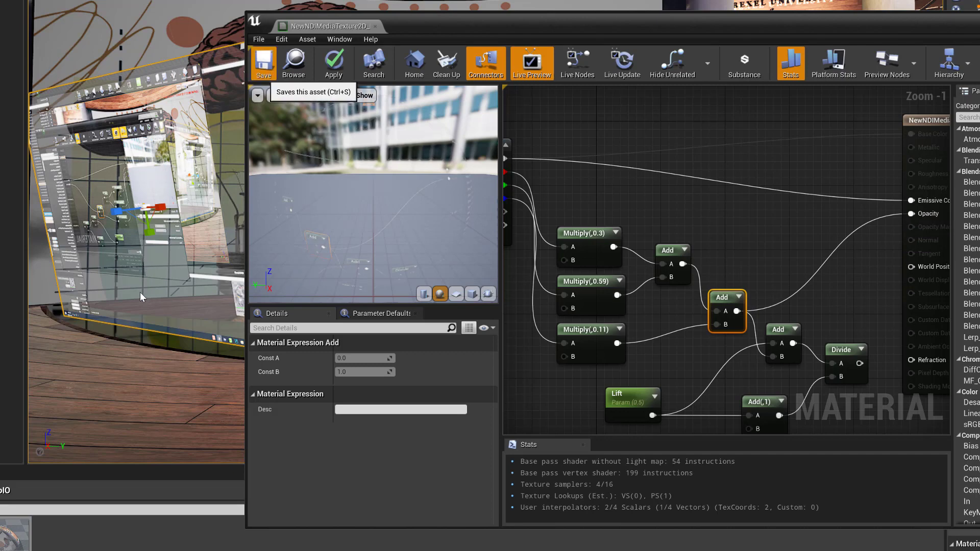
key("ctrl+s")
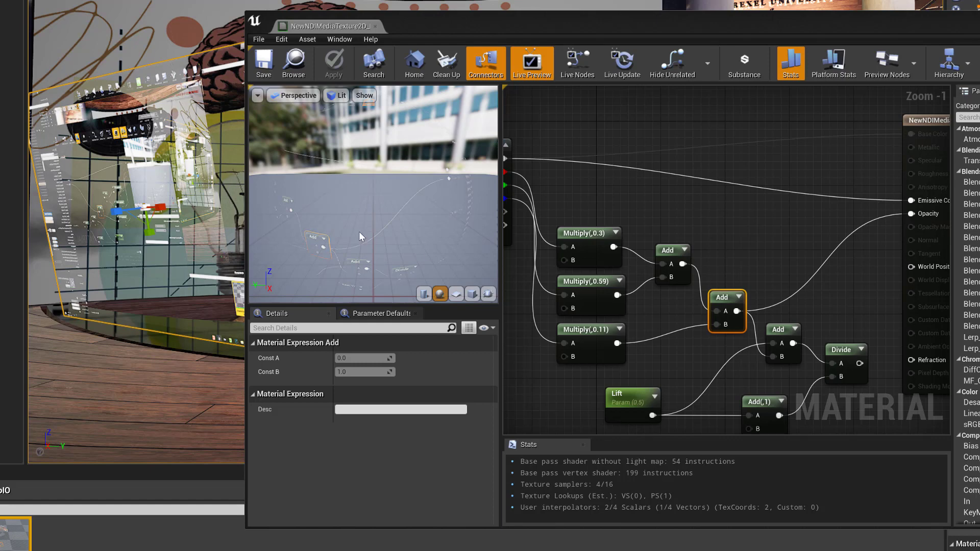
Inspect the settings of the Lift scalar parameter and its connections to the Add nodes
left_click(627, 396)
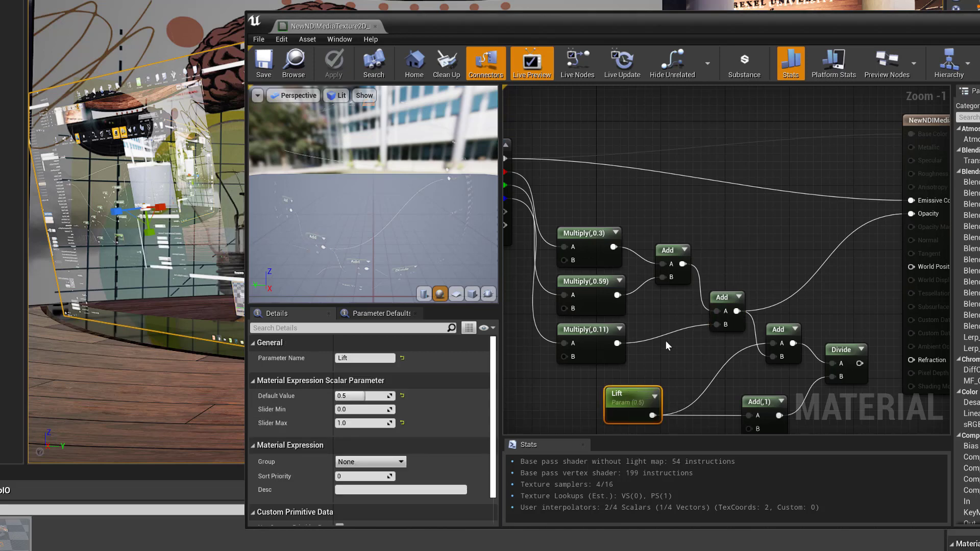
right_click_drag(664, 350, 638, 290)
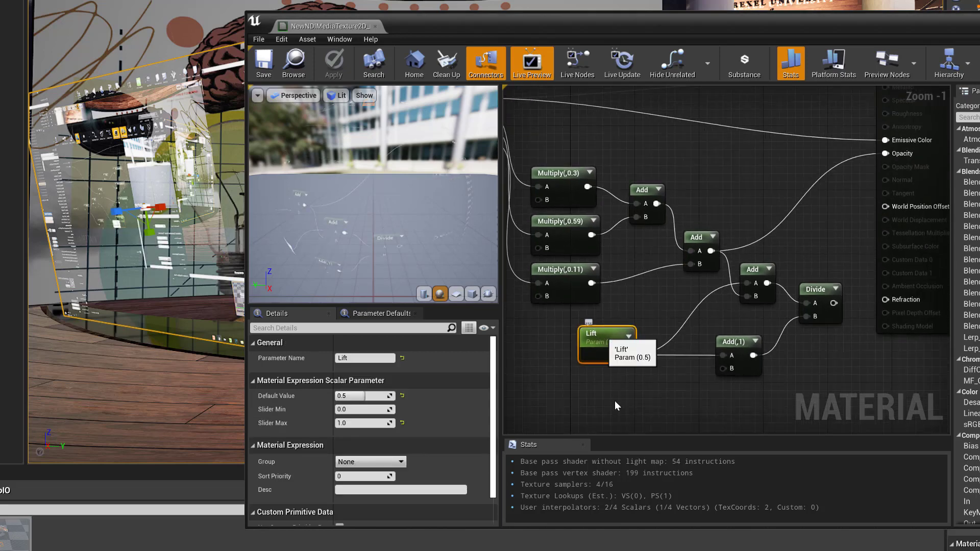
left_click(614, 404)
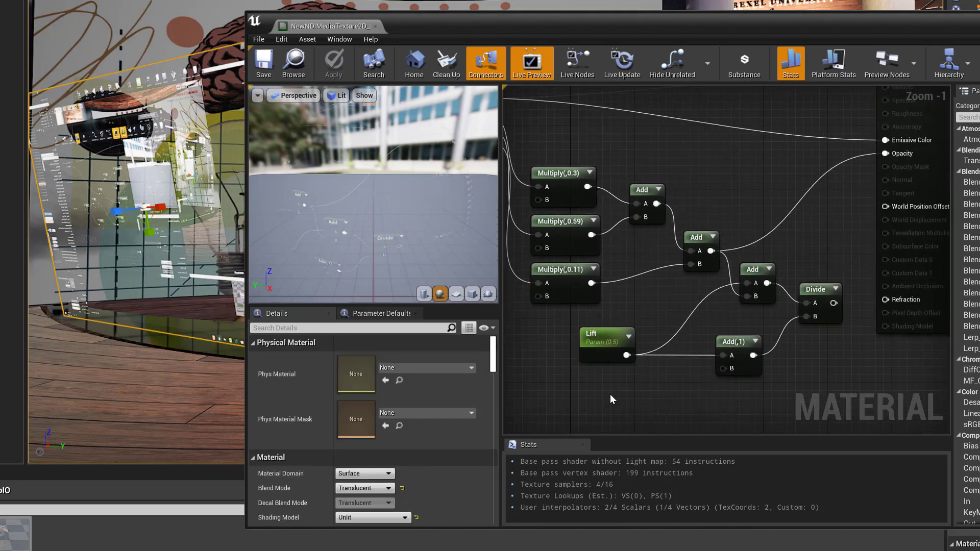
Add a scalar parameter node named s below the Lift node, and delete it
left_click(615, 395)
type("s")
key("Return")
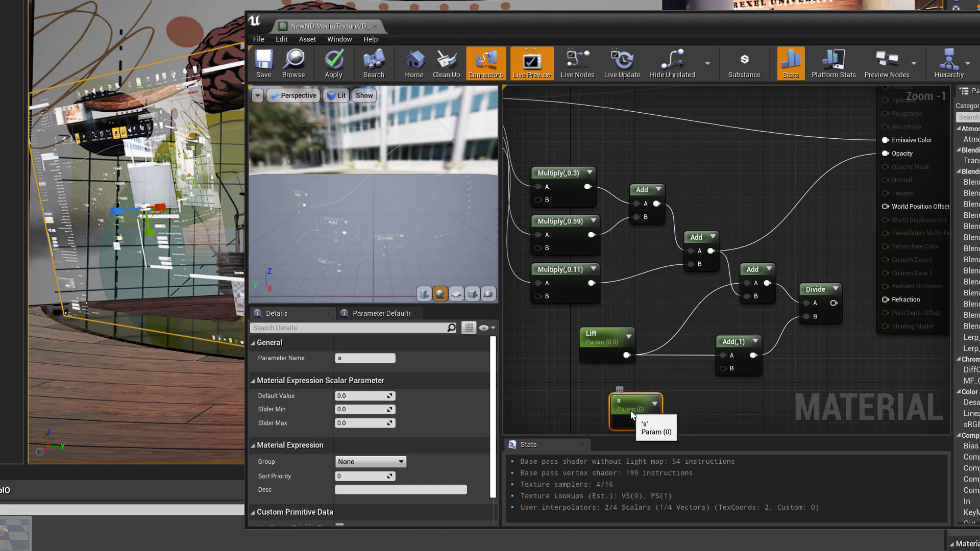
key("Delete")
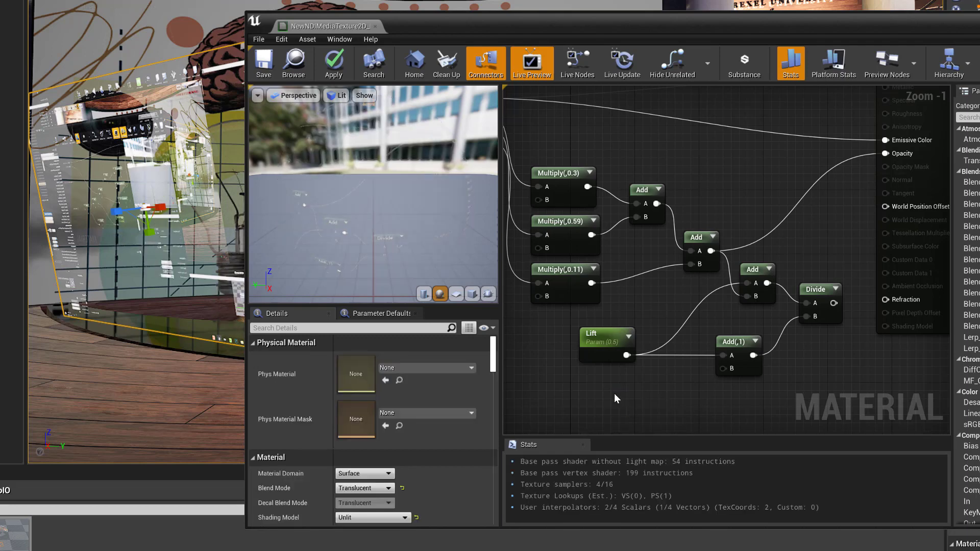
Inspect the Lift parameter, the Add node offsetting it by 1, the Add node combining Lift with luminance, and the Divide node
left_click(582, 335)
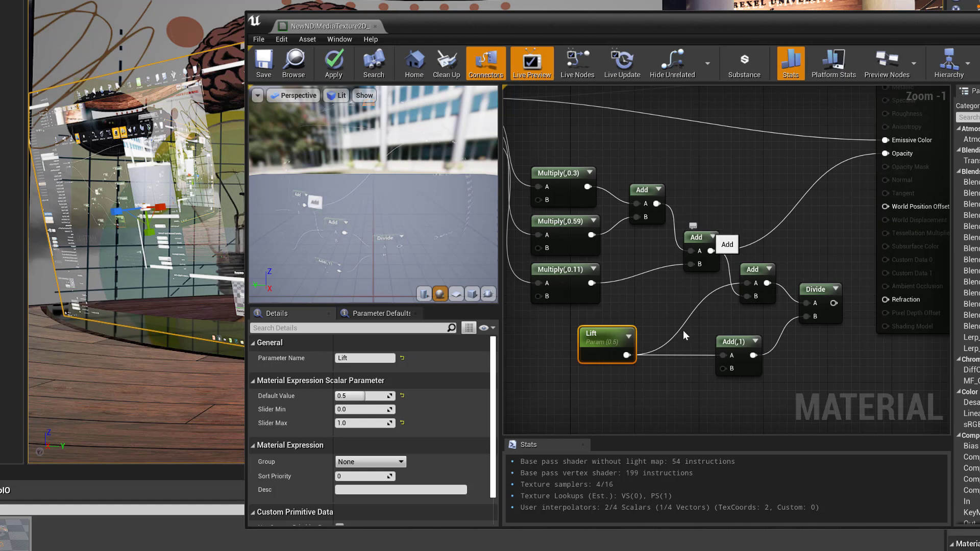
left_click(721, 348)
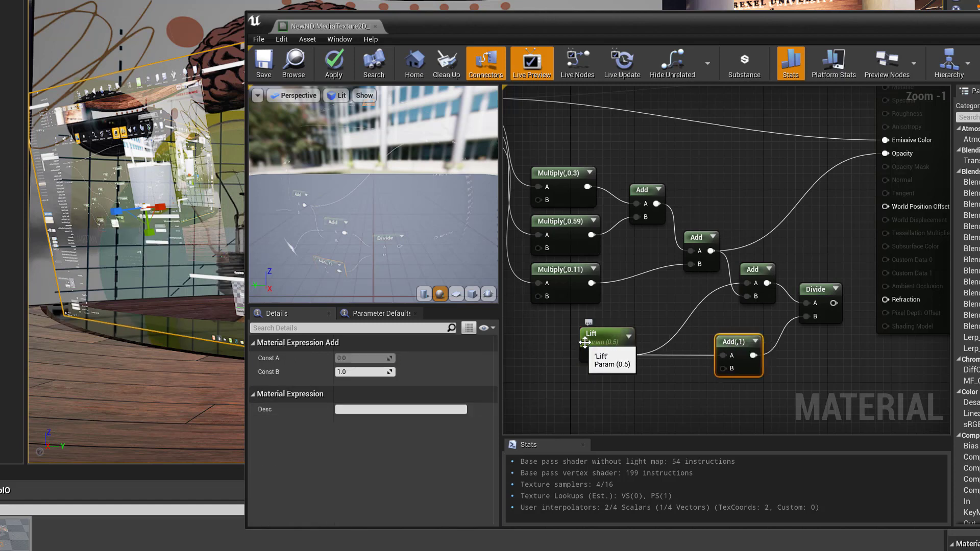
left_click(607, 349)
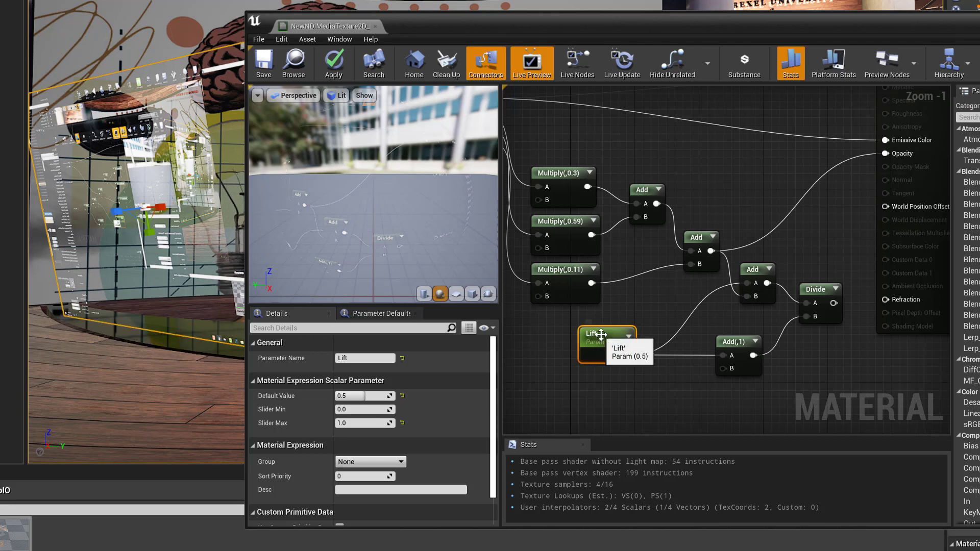
left_click(736, 337)
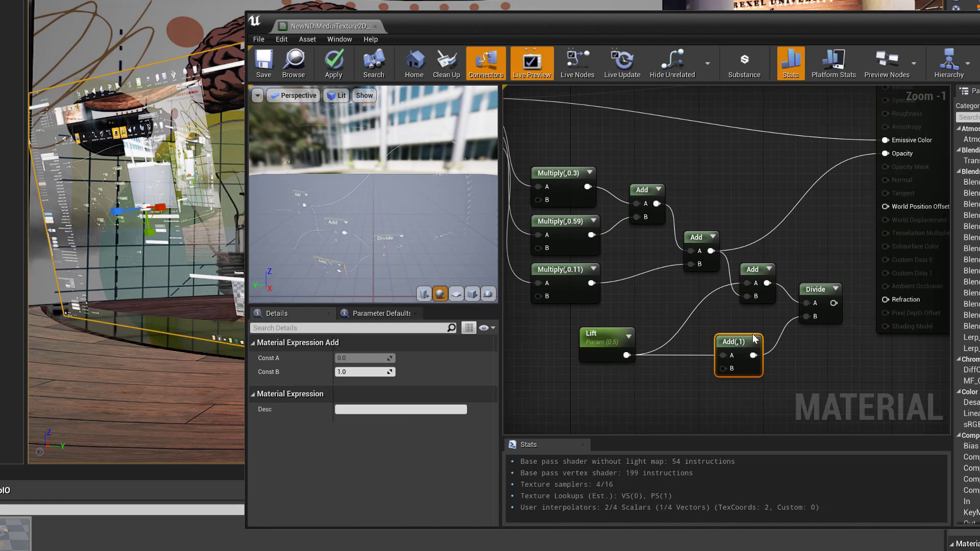
left_click(745, 270)
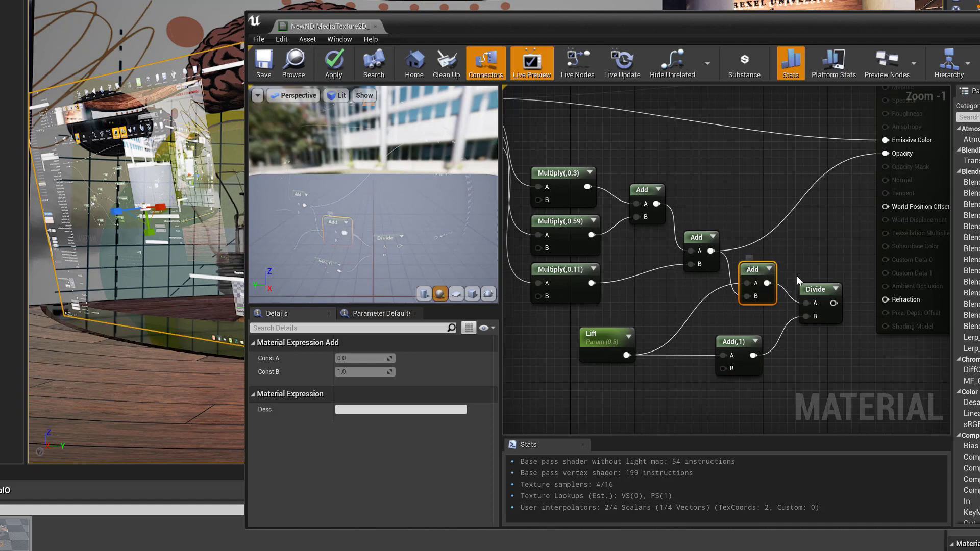
left_click(815, 292)
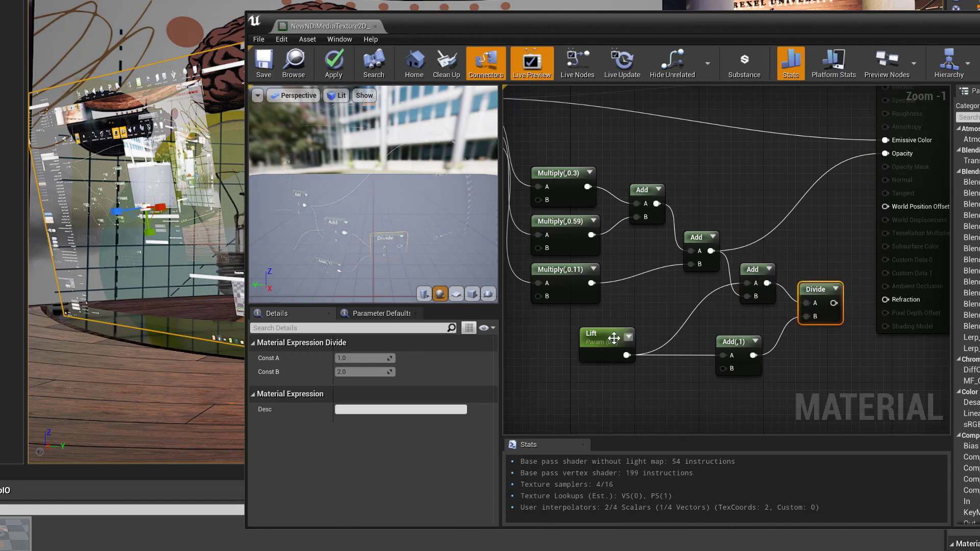
left_click(753, 273)
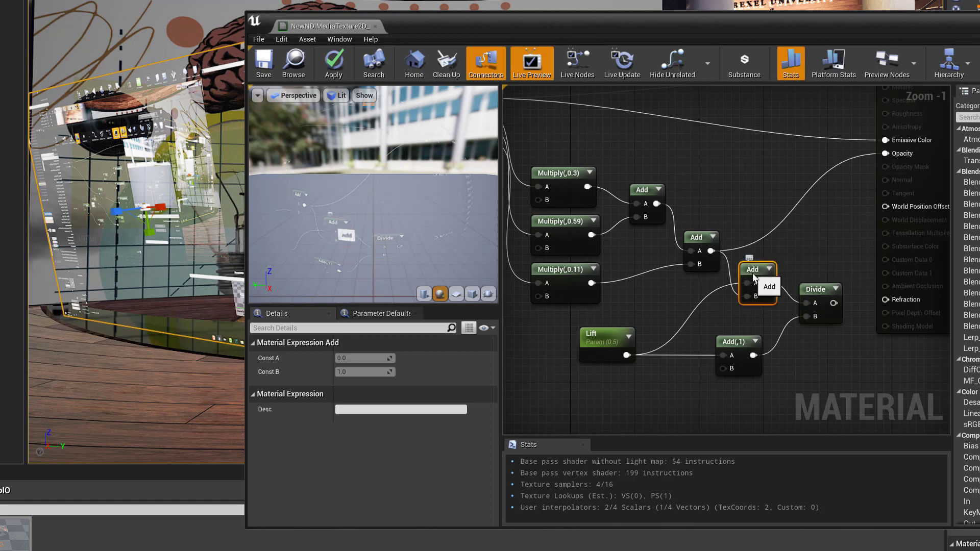
left_click(816, 289)
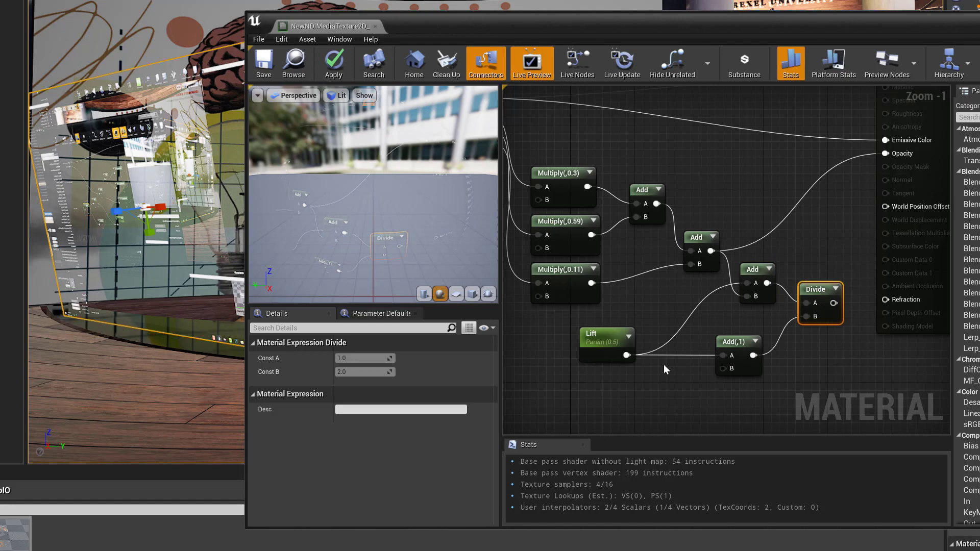
Connect the Divide node's output to the material's Opacity input in place of the direct luminance connection, and close the material editor
left_click_drag(833, 303, 886, 153)
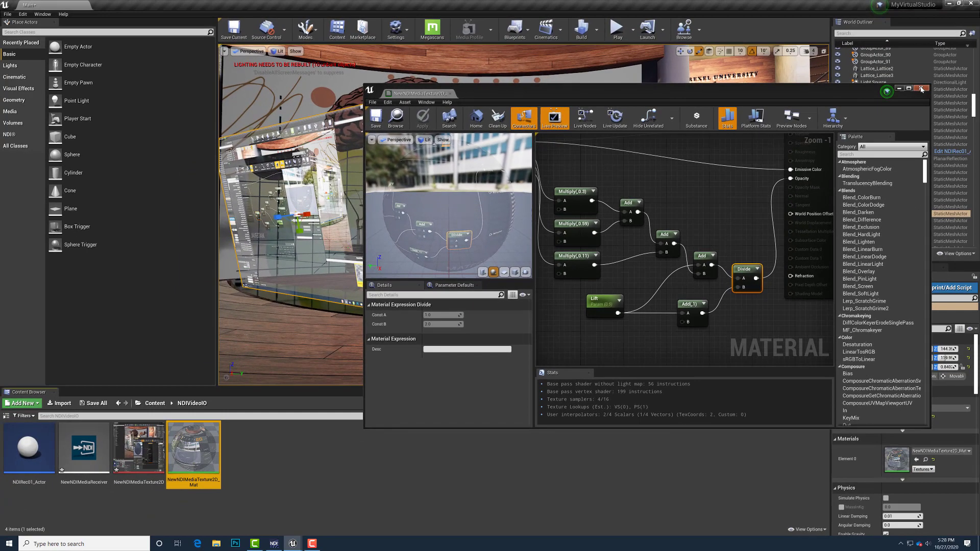
left_click(921, 88)
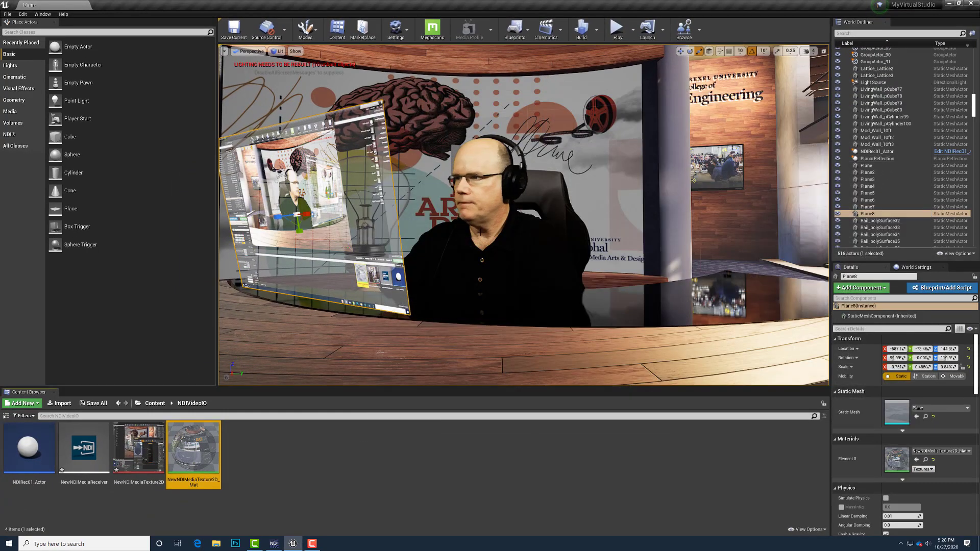